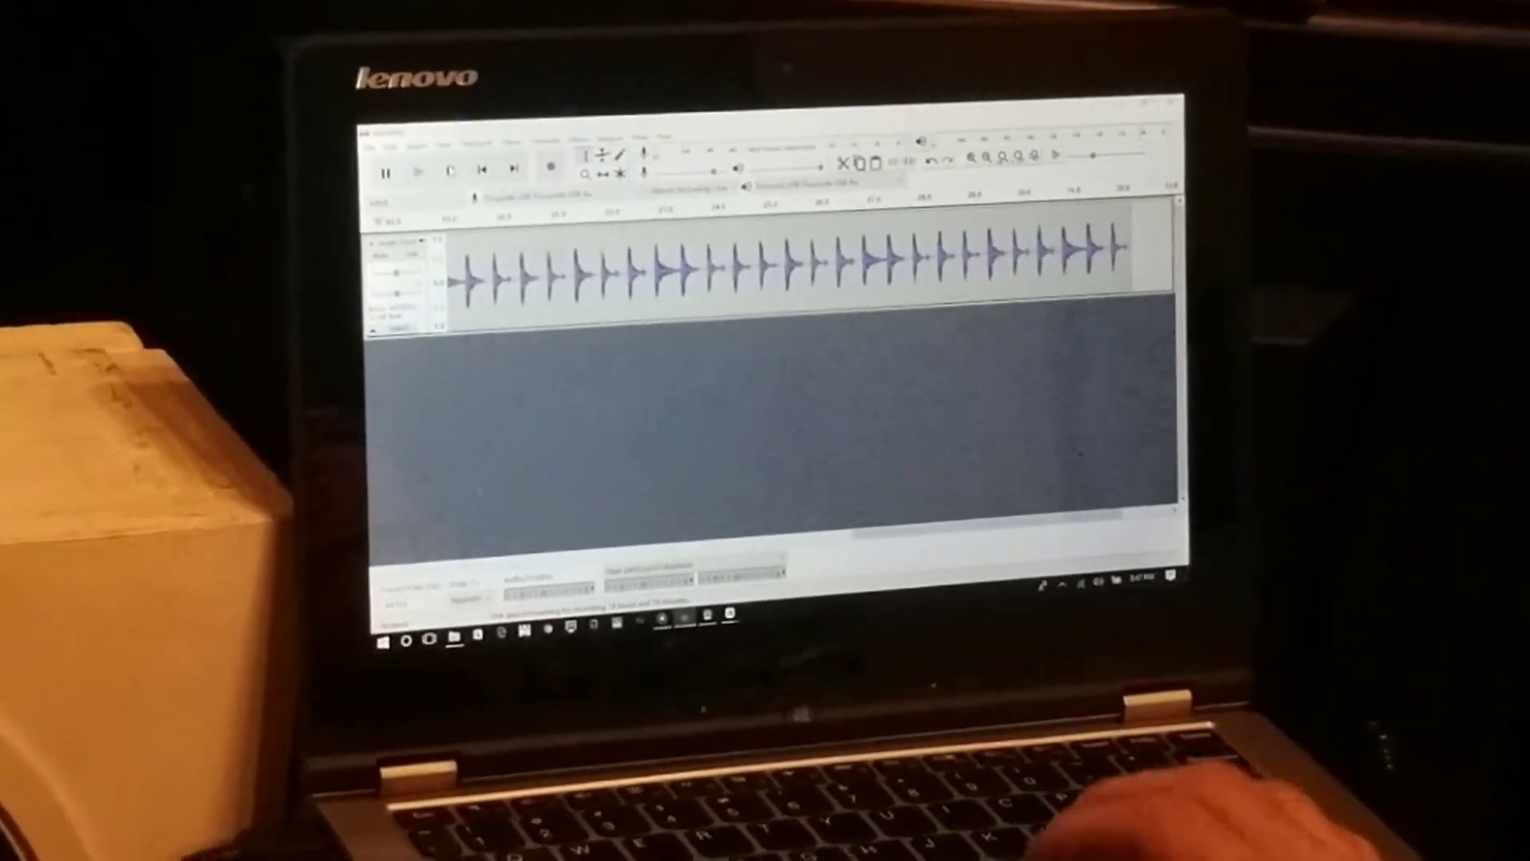
# Stop the drum beat recording once the beat is captured on the second track
pyautogui.press('space')
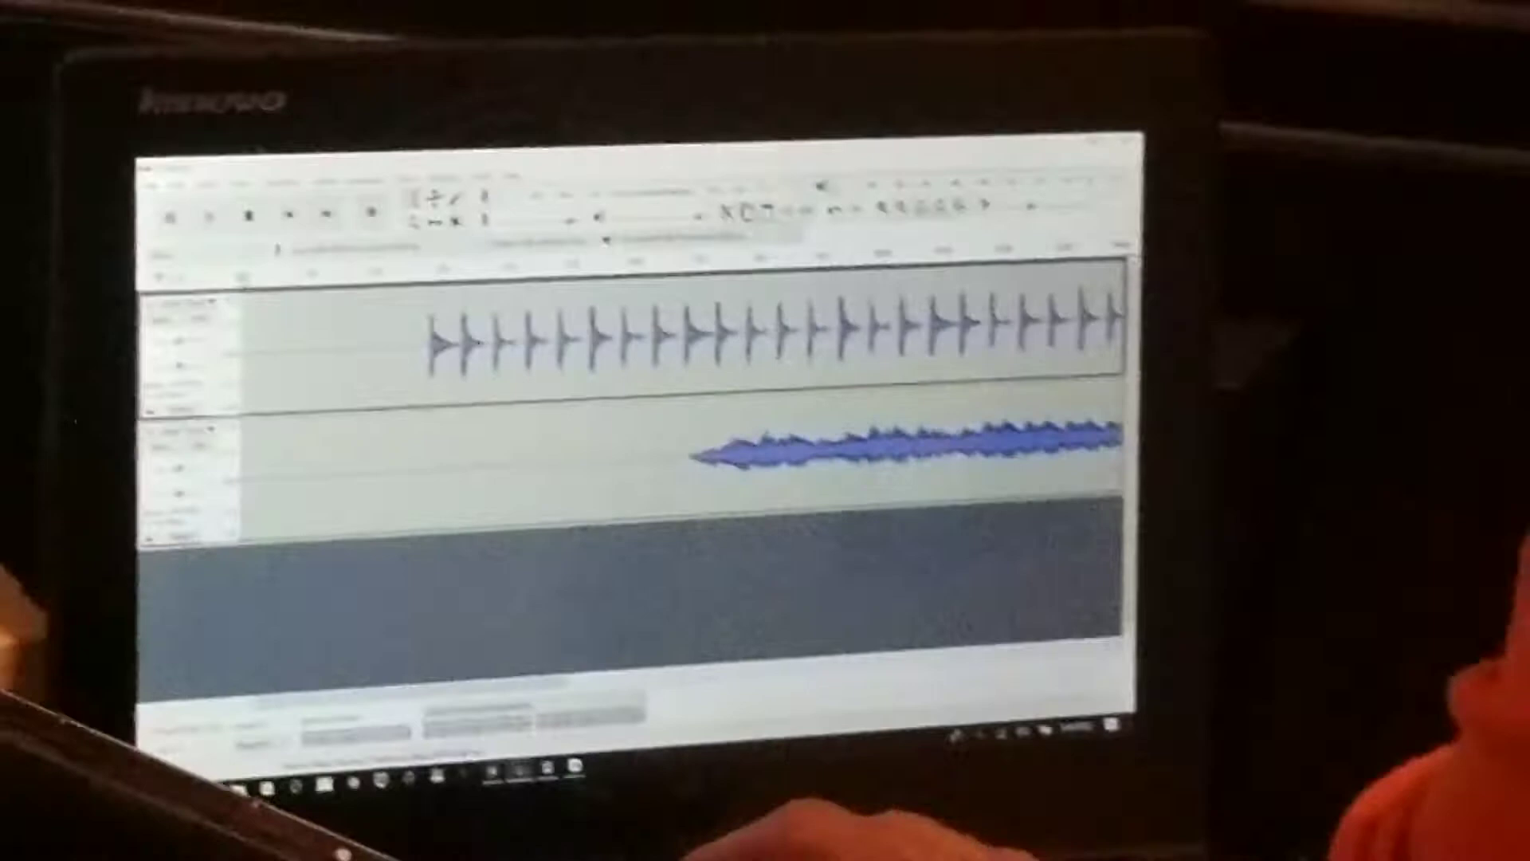
# Start recording the guitar part onto a new third track with Shift+R
pyautogui.press('r')
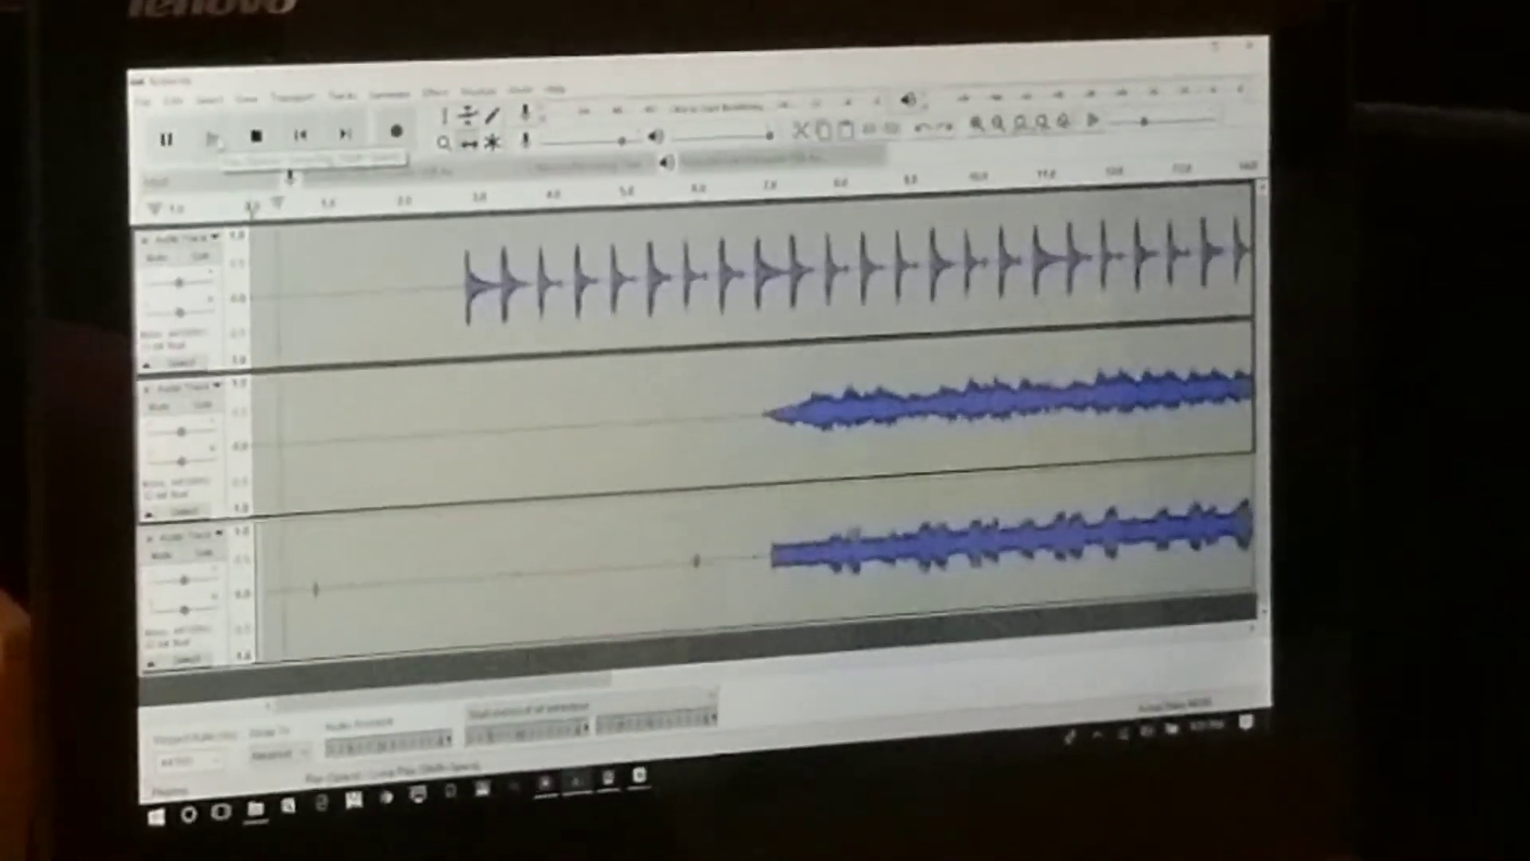
pyautogui.click(255, 116)
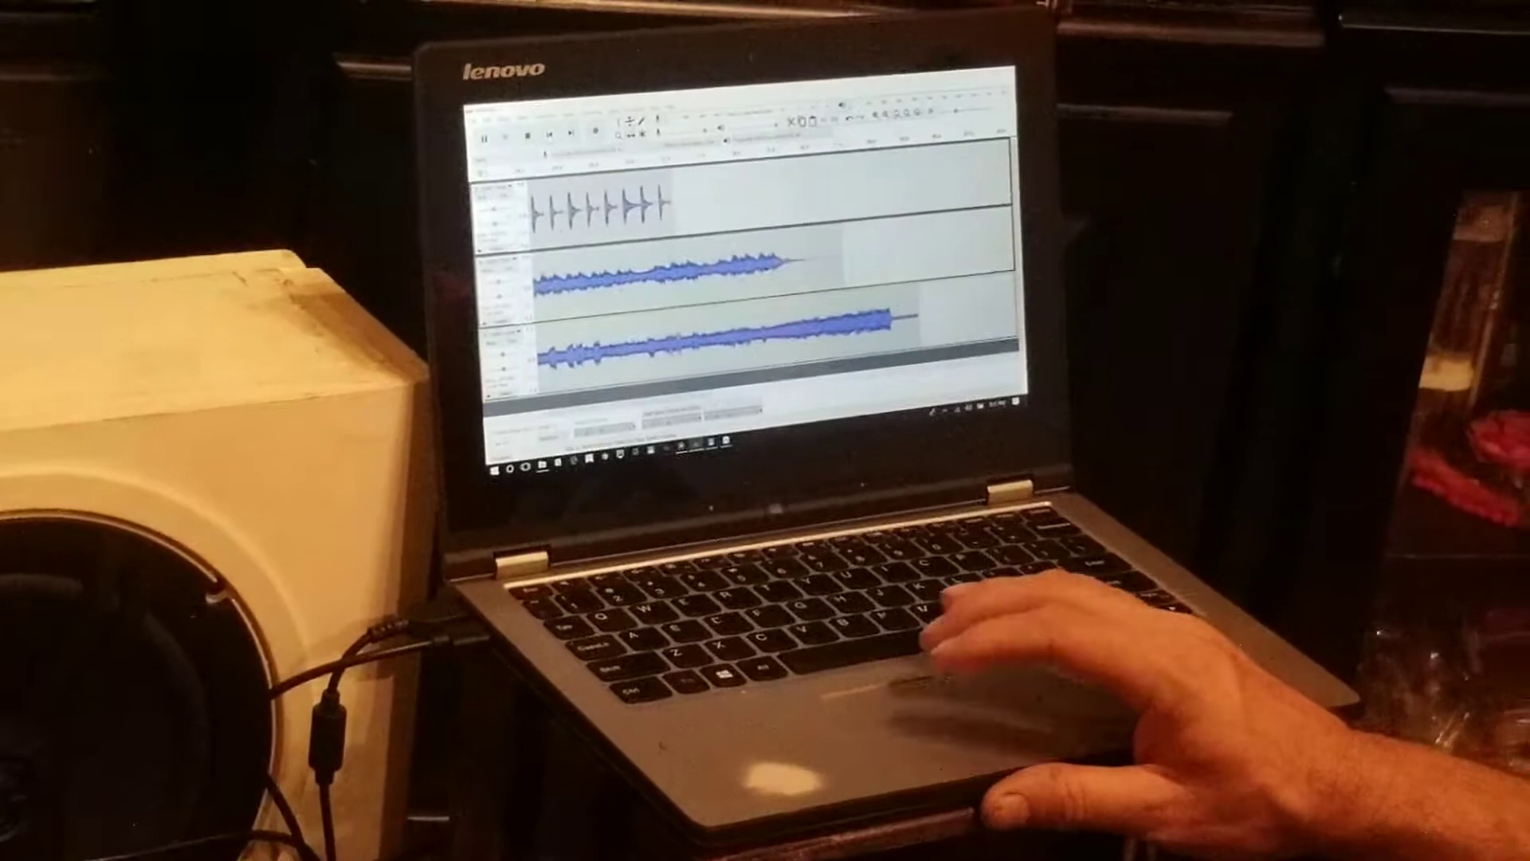
pyautogui.hscroll(-5, 742, 275)
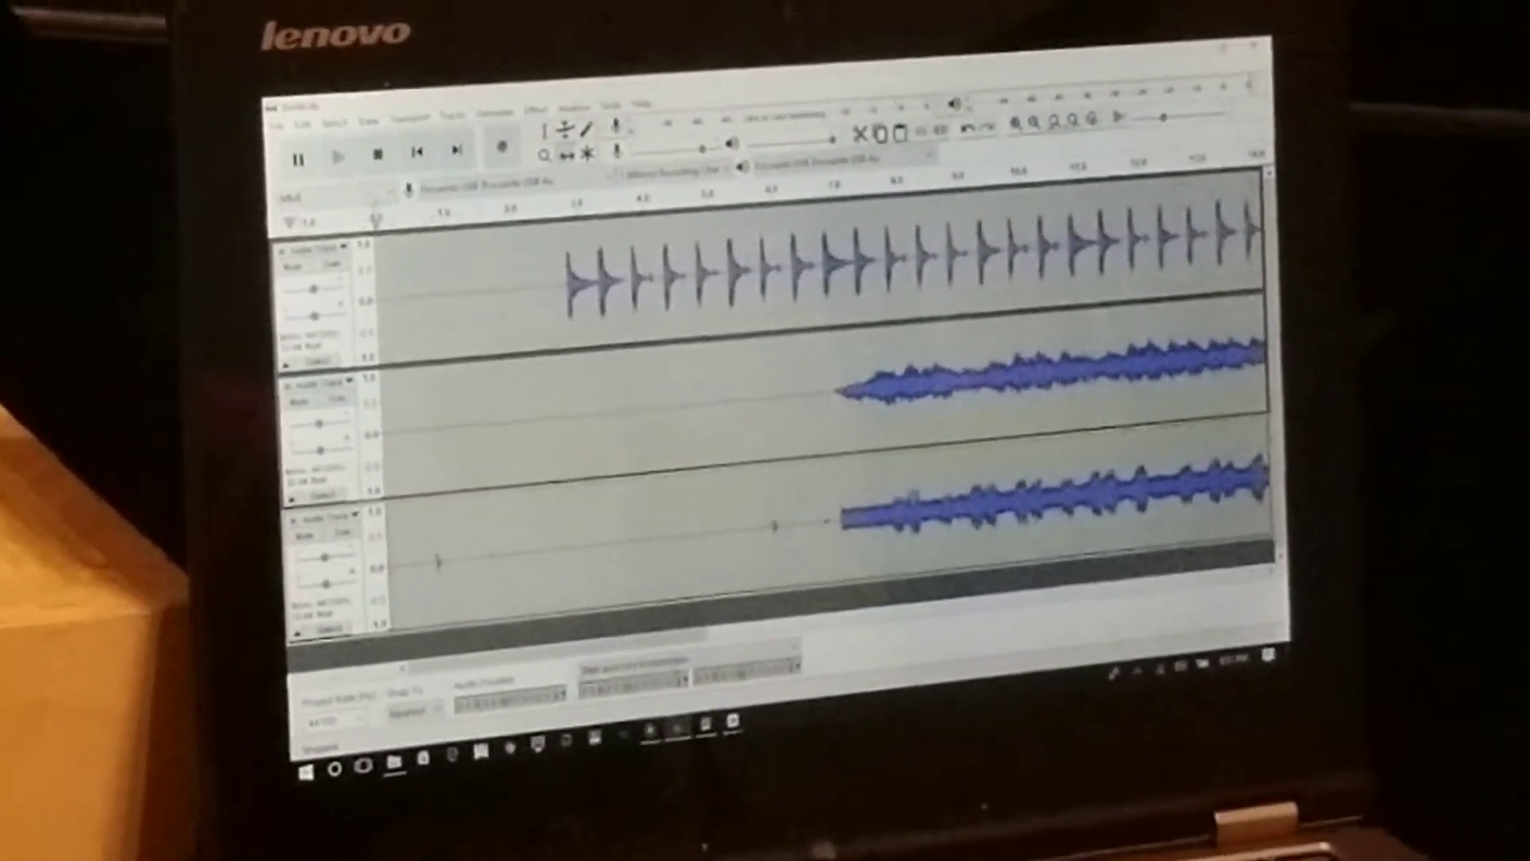
pyautogui.click(370, 149)
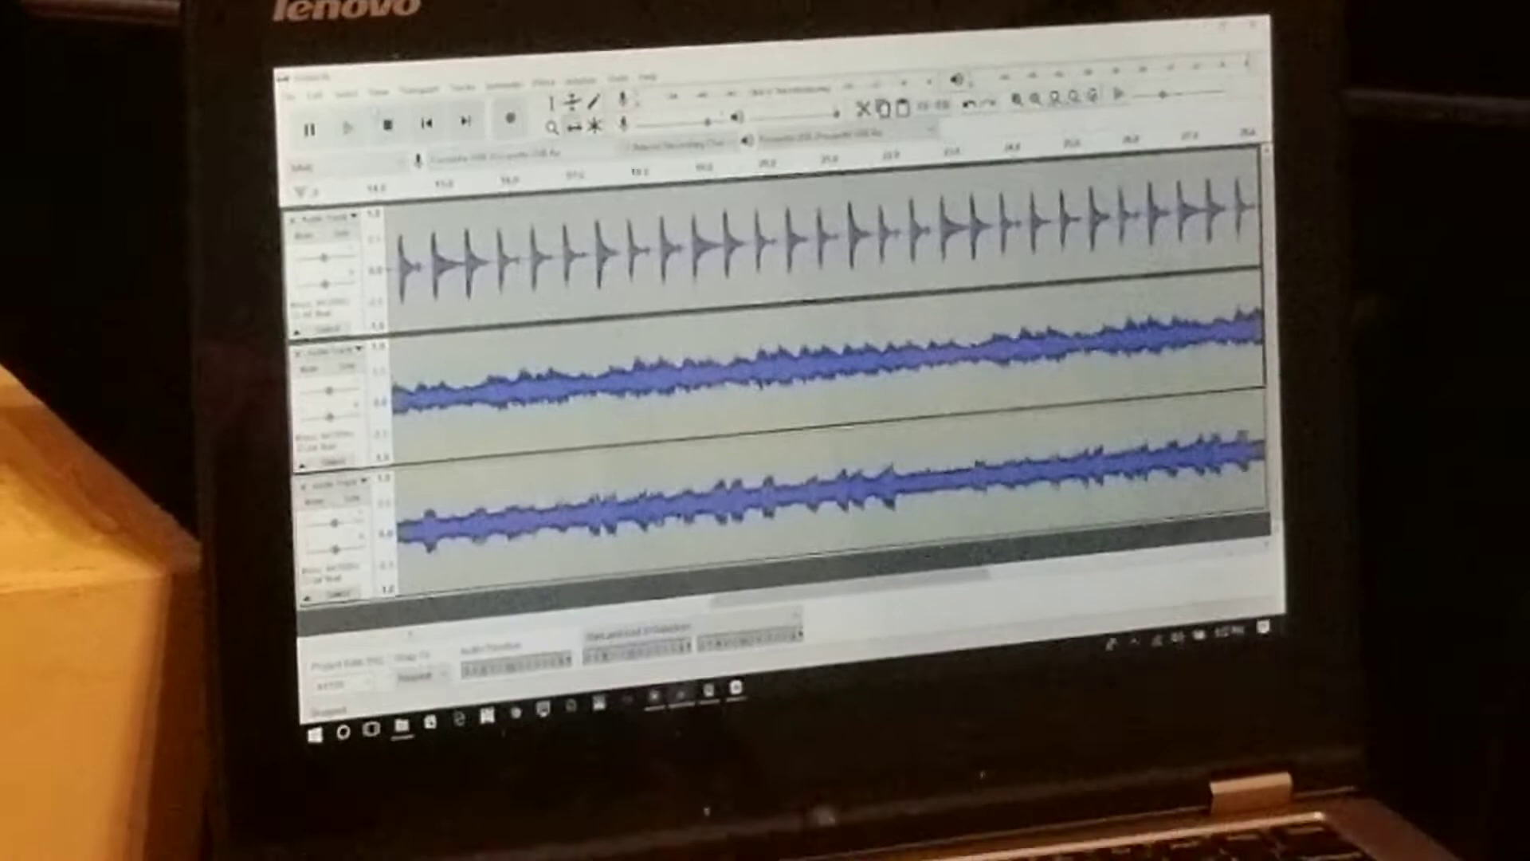
# Export the three-track mix as a 16-bit PCM WAV named 'new jam'
pyautogui.click(292, 96)
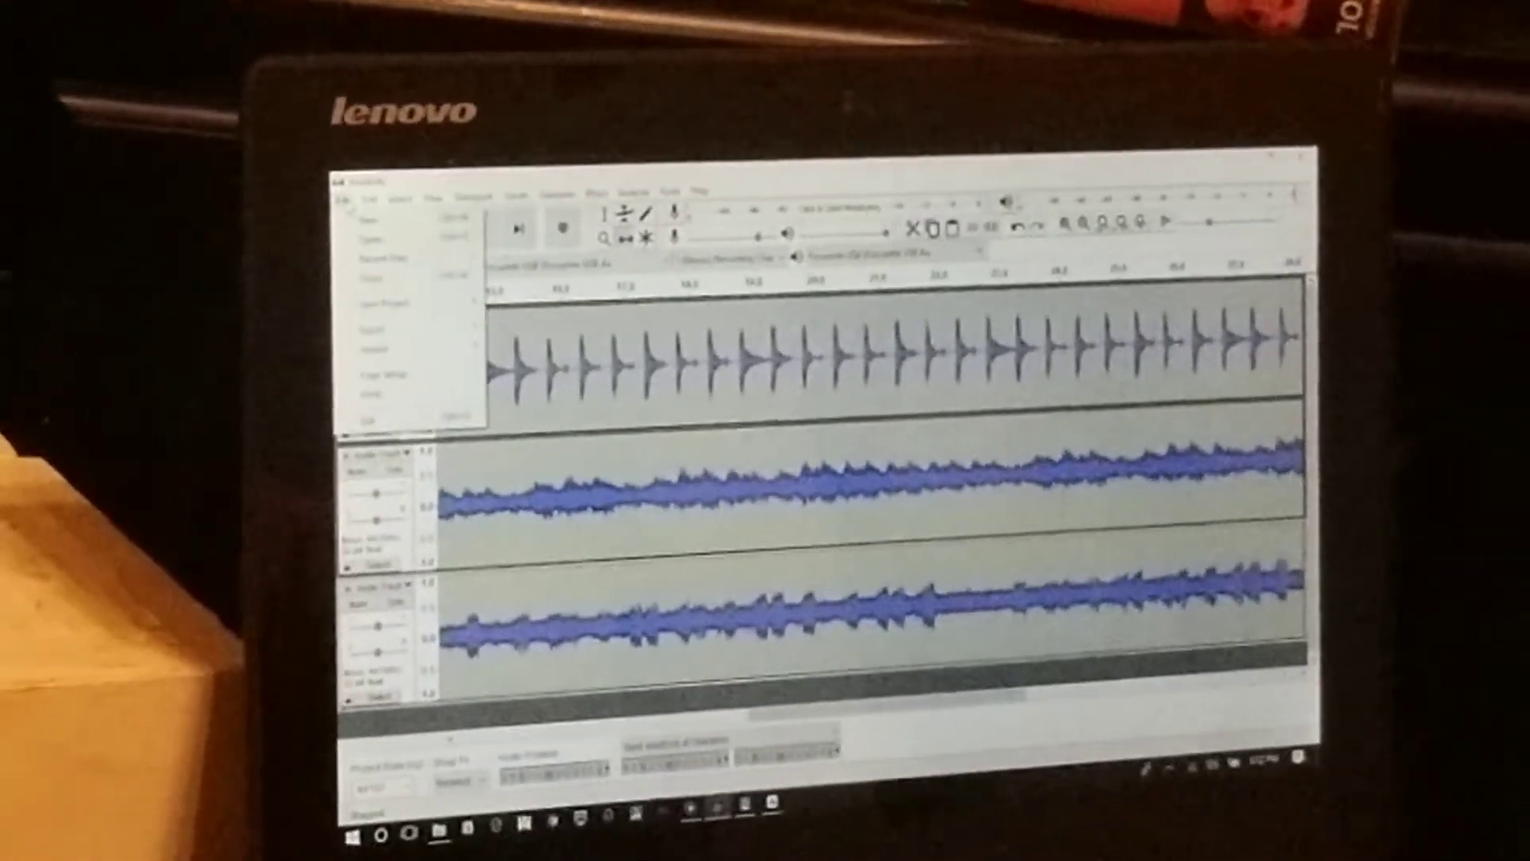
pyautogui.write('new')
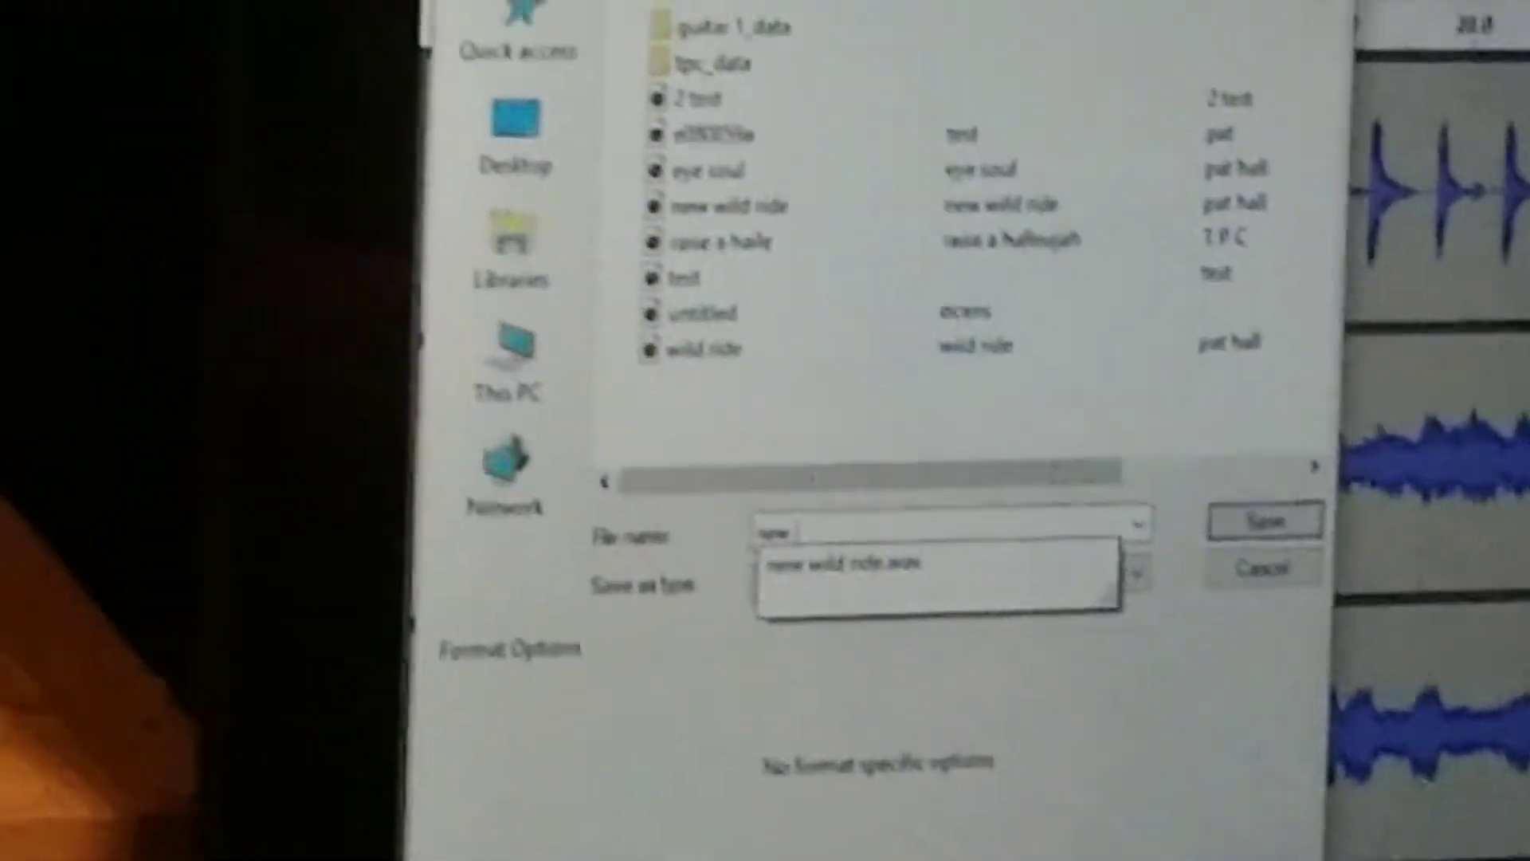
pyautogui.write('am')
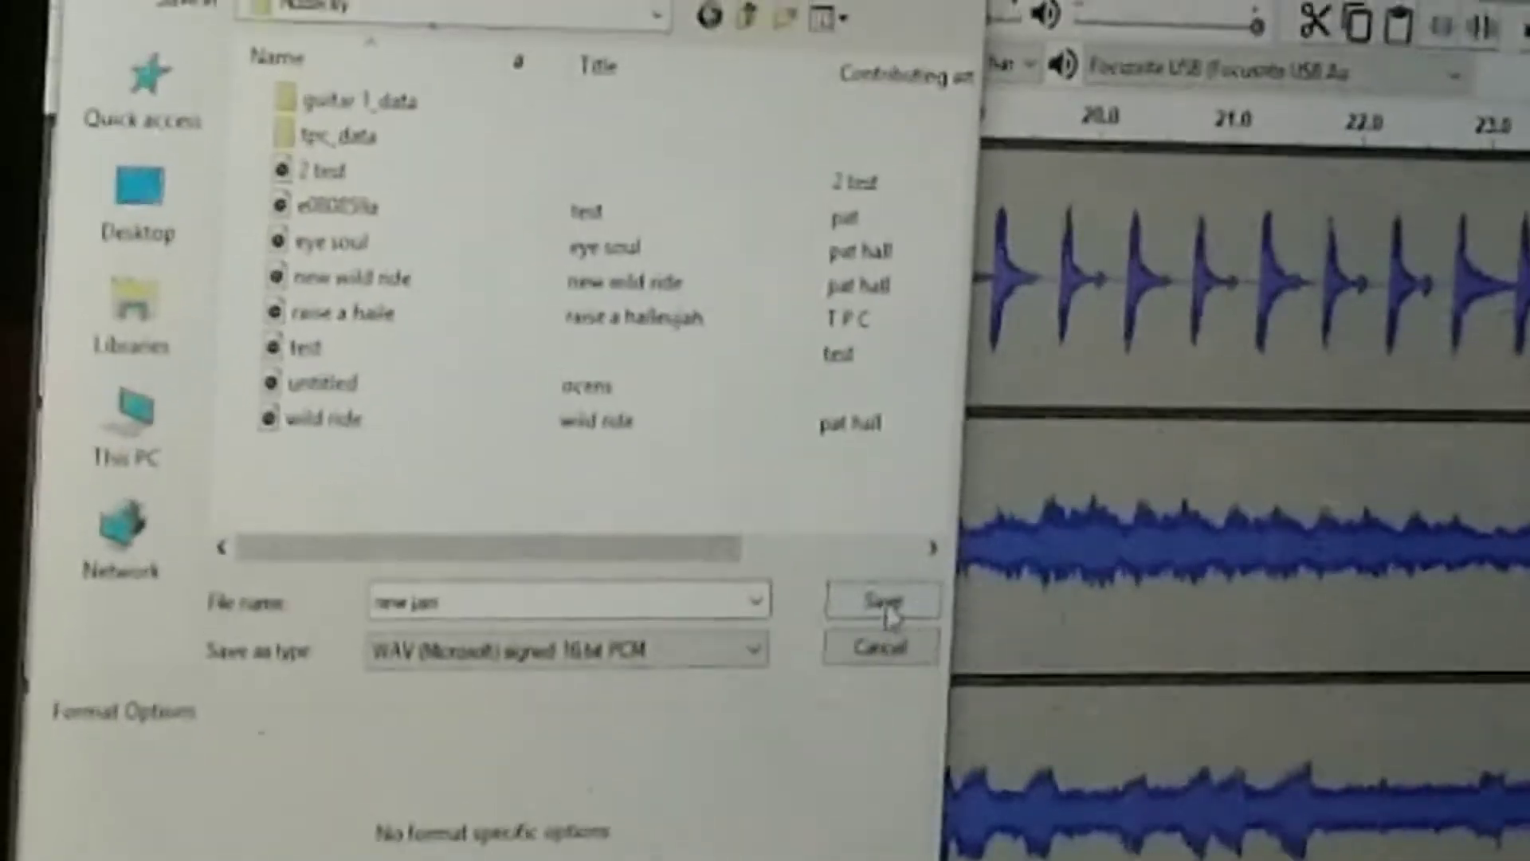
pyautogui.click(927, 527)
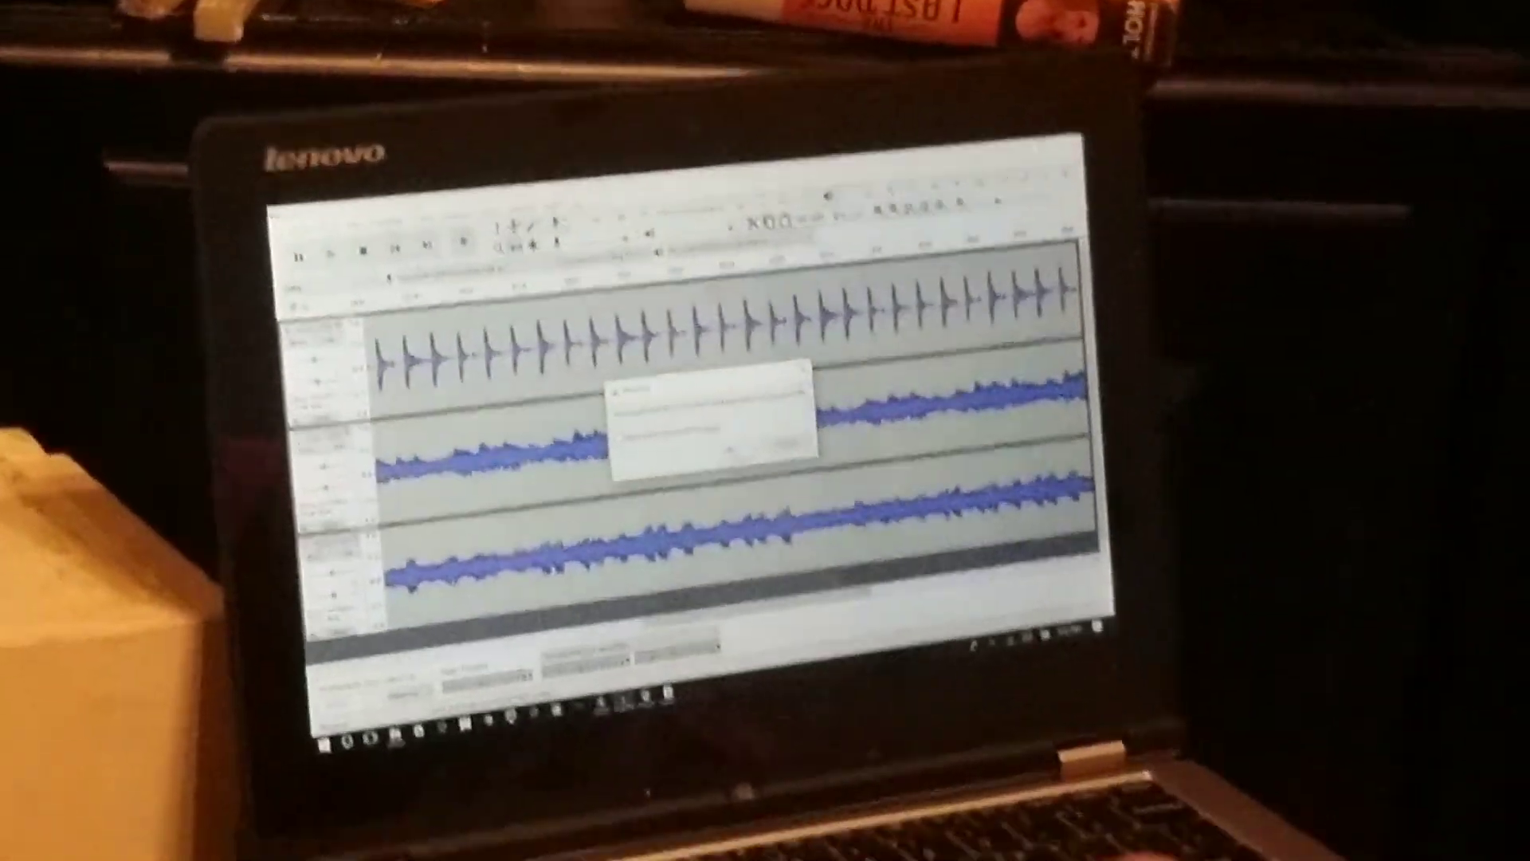
# Accept the mixdown warning and default metadata so the 'new jam' export completes
pyautogui.click(784, 446)
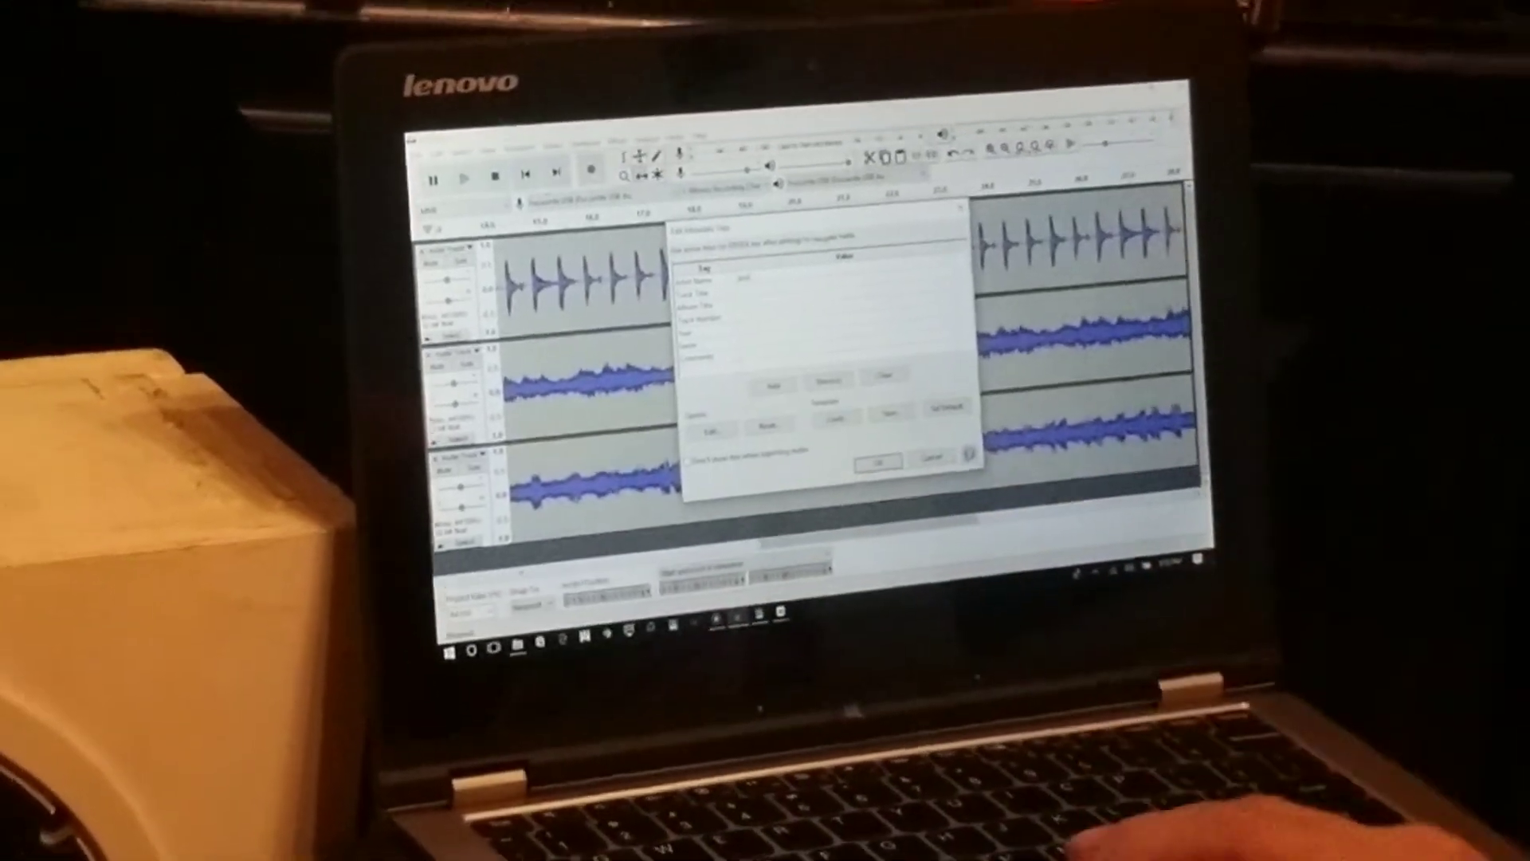
pyautogui.press('Return')
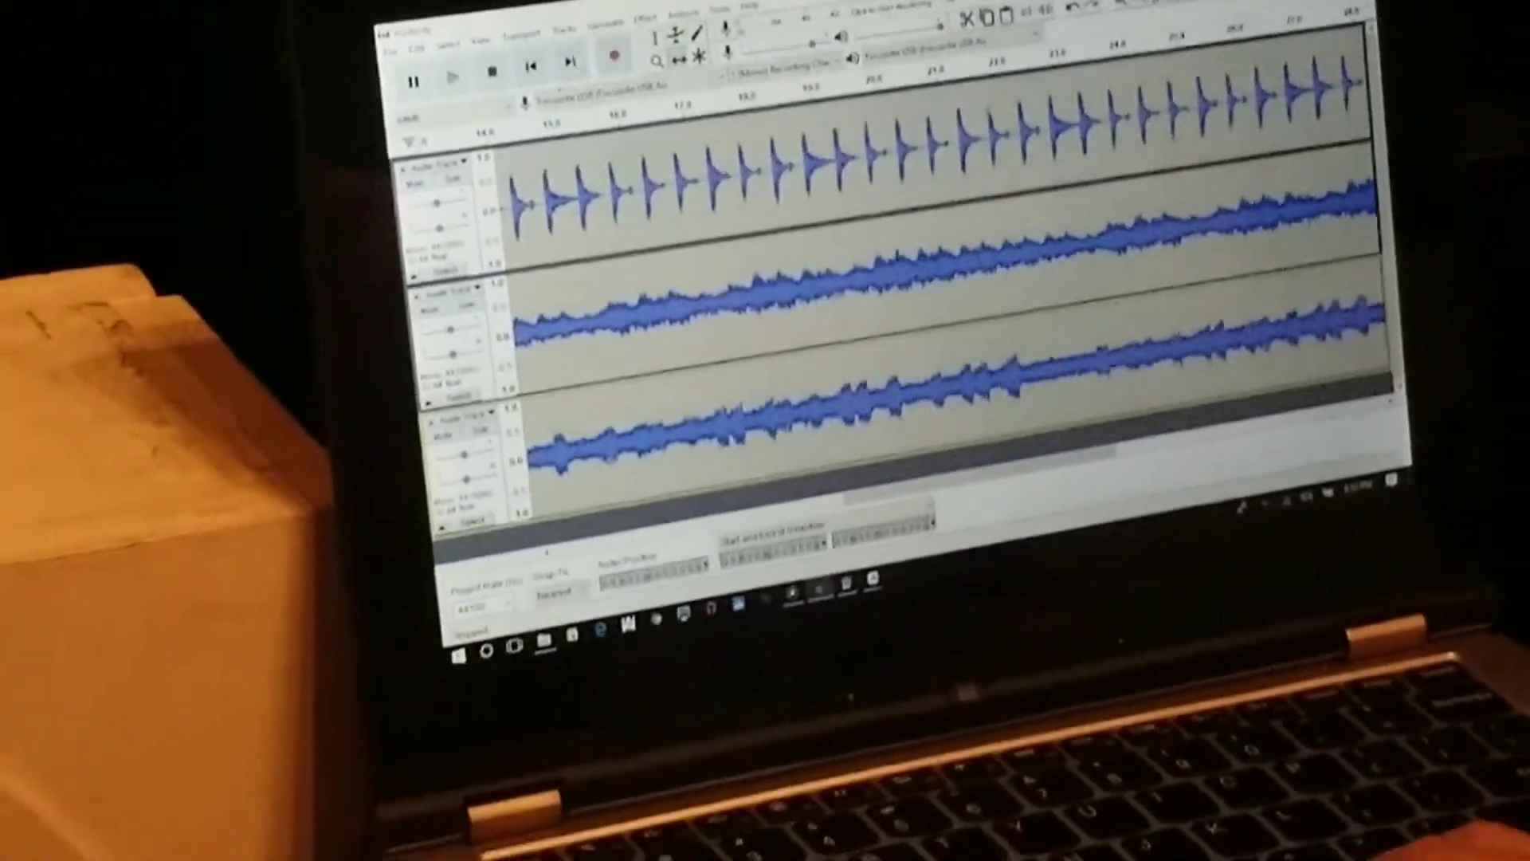
# Close Audacity with Alt+F4, saving the drum, keyboard and guitar tracks as a project
pyautogui.hotkey('alt', 'F4')
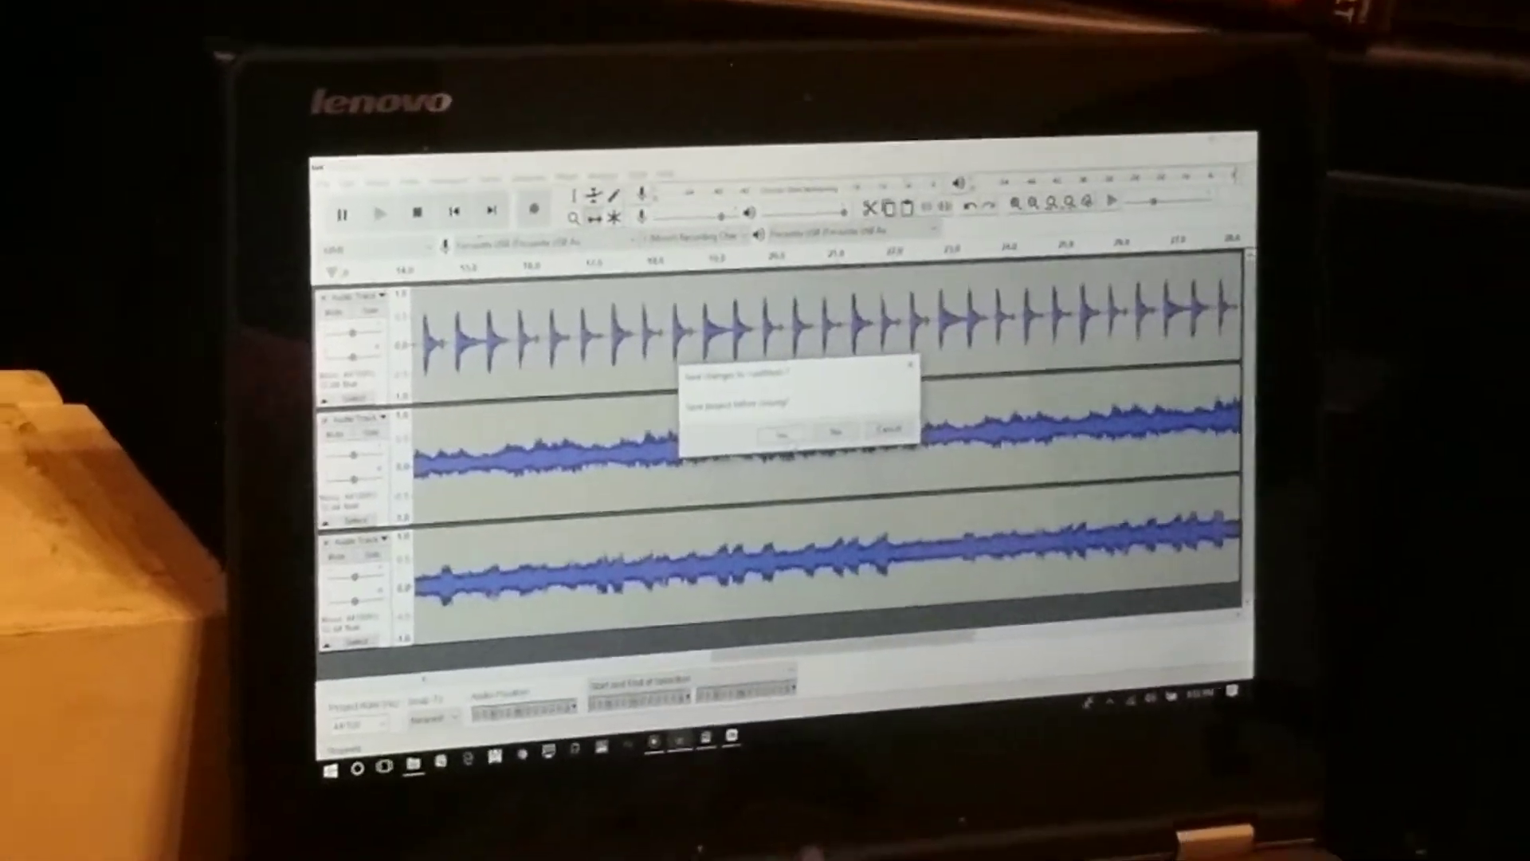
pyautogui.press('n')
pyautogui.press('Return')
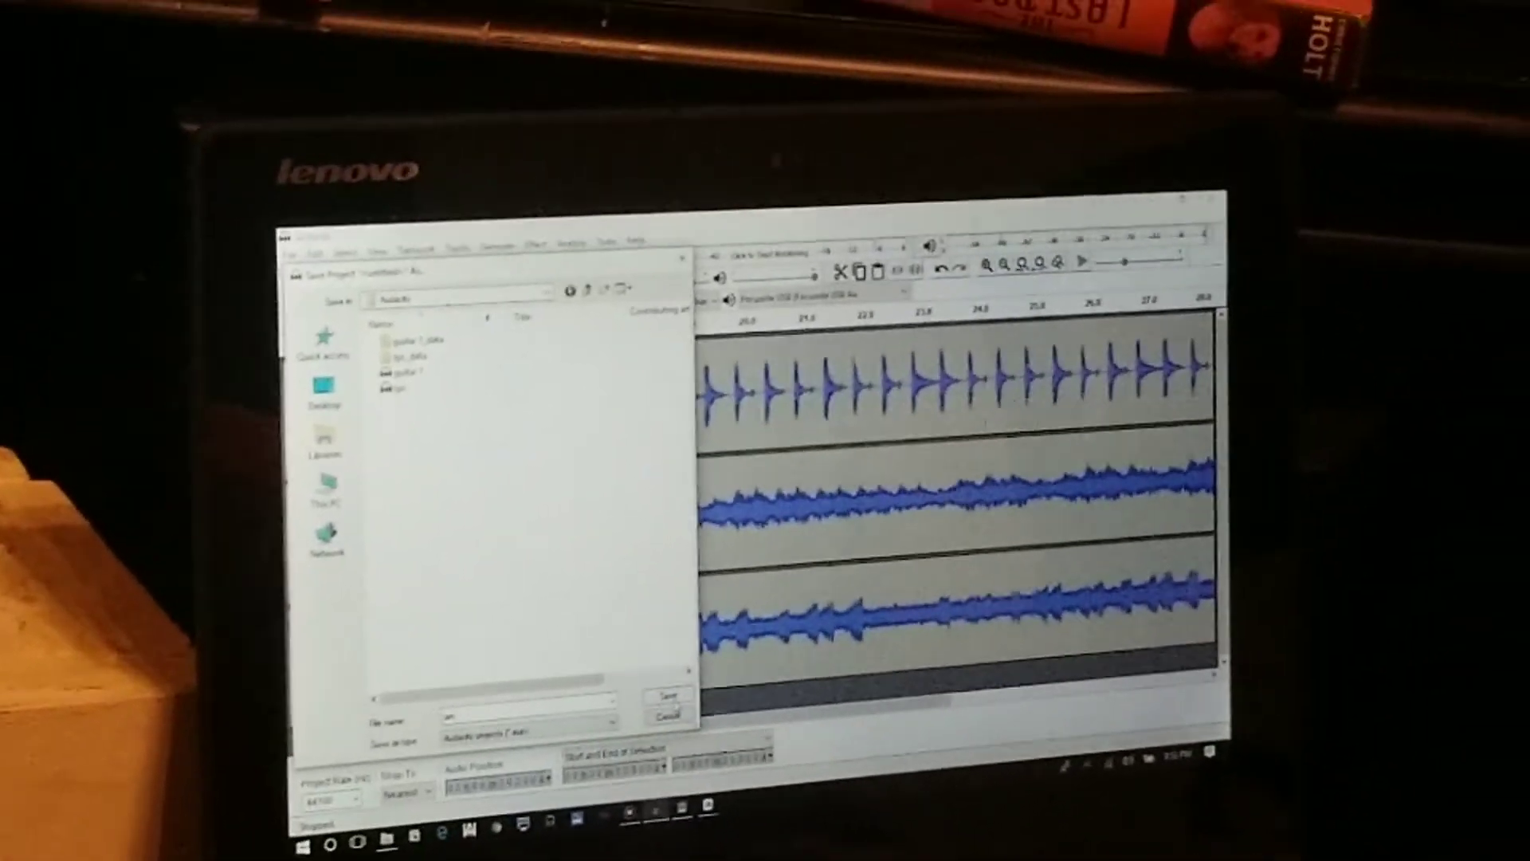
pyautogui.click(856, 616)
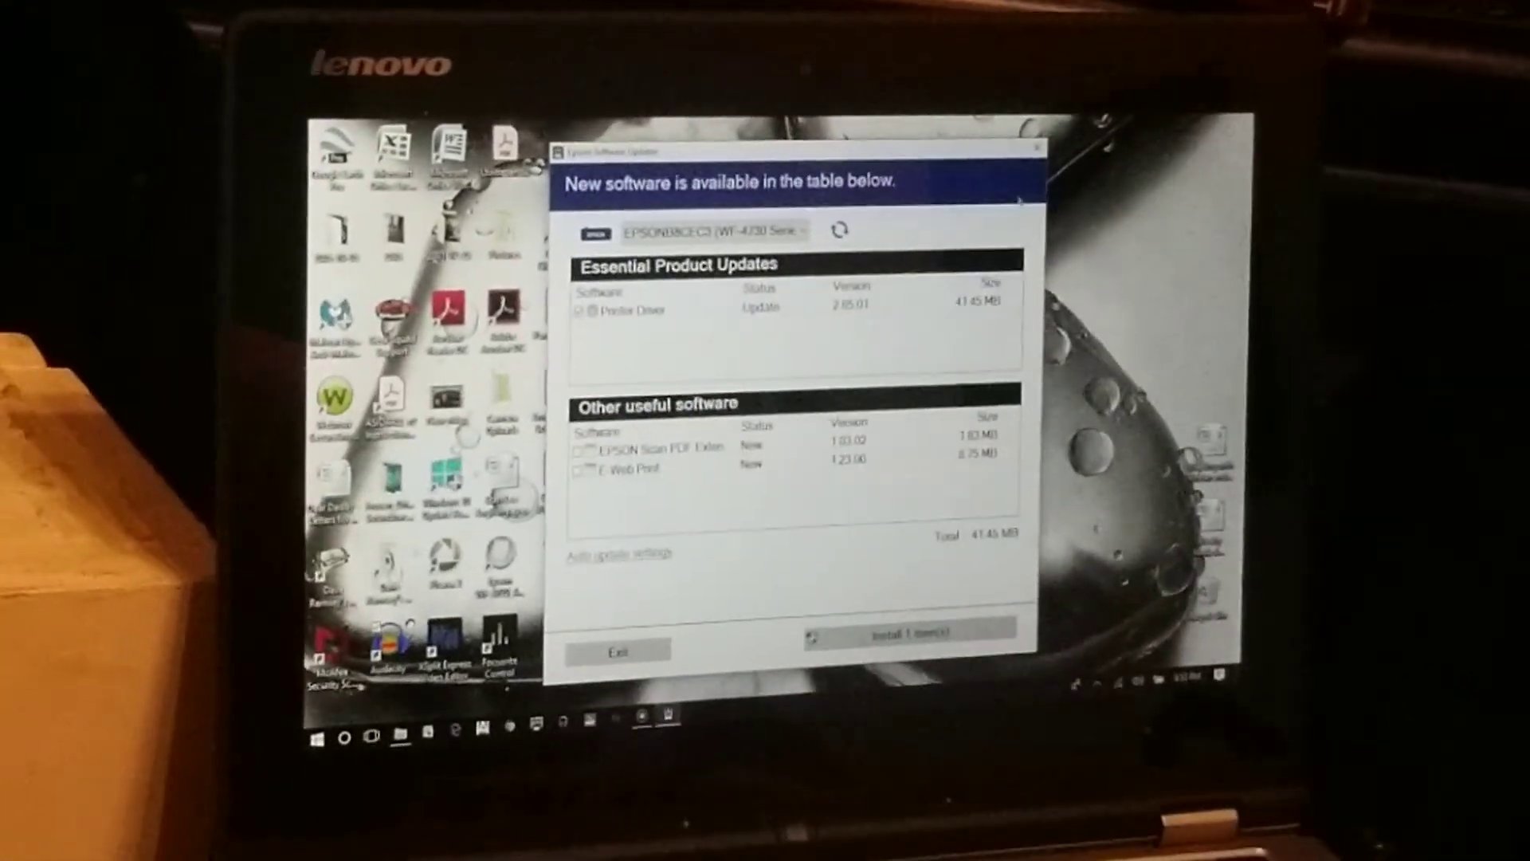
# Exit Epson Software Updater, leaving the offered printer driver update uninstalled
pyautogui.click(994, 146)
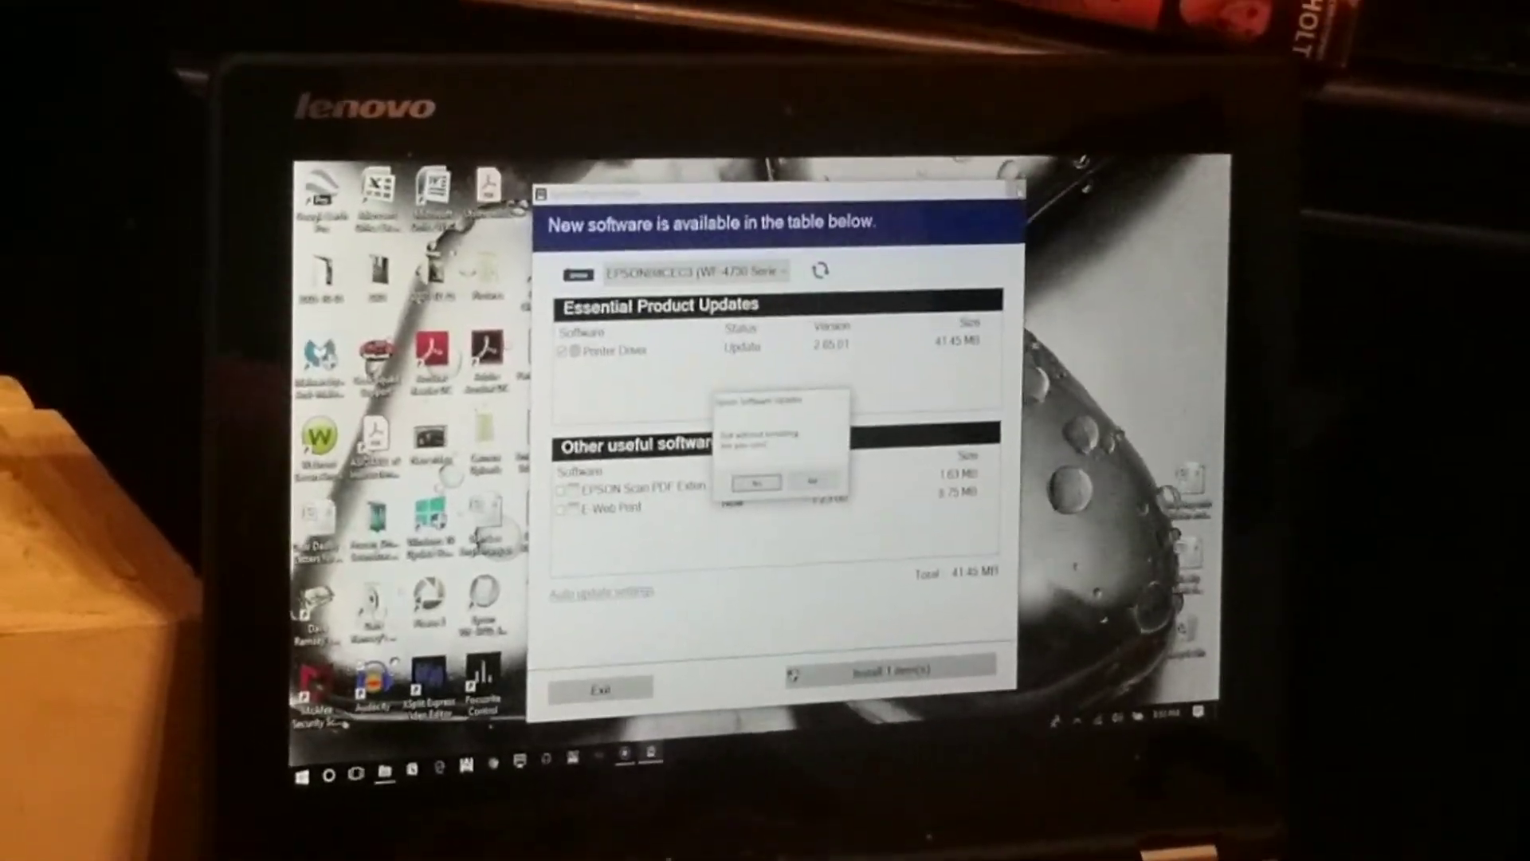